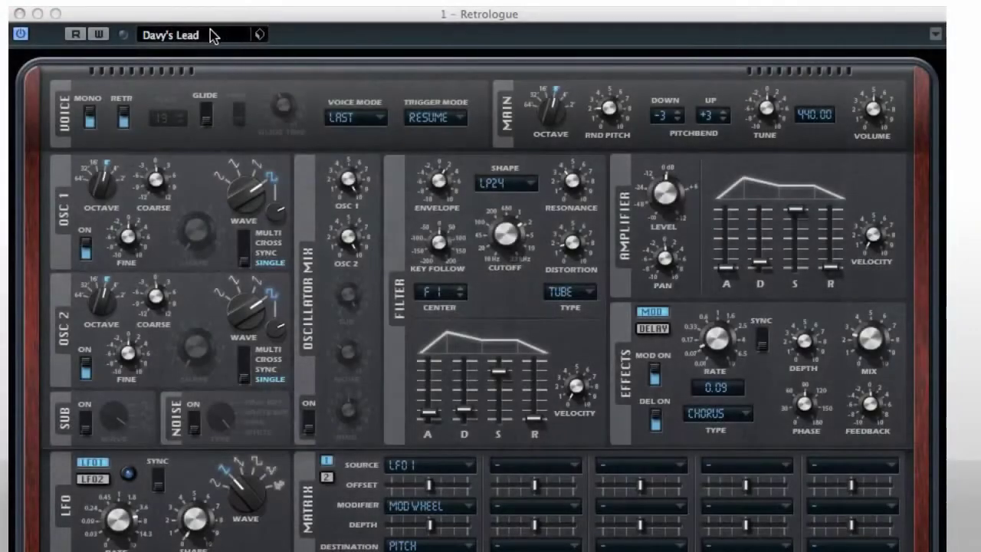
Step: Open the 280-preset list while Davy's Lead stays loaded in Retrologue
click(211, 33)
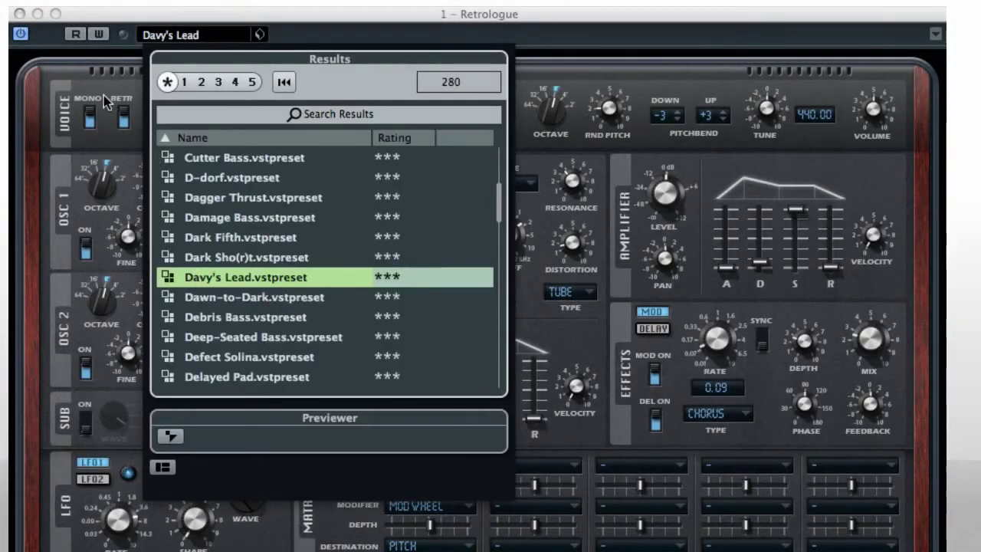
Step: Keep Davy's Lead loaded and enable automation read (R) and write (W)
click(68, 55)
click(79, 36)
click(99, 35)
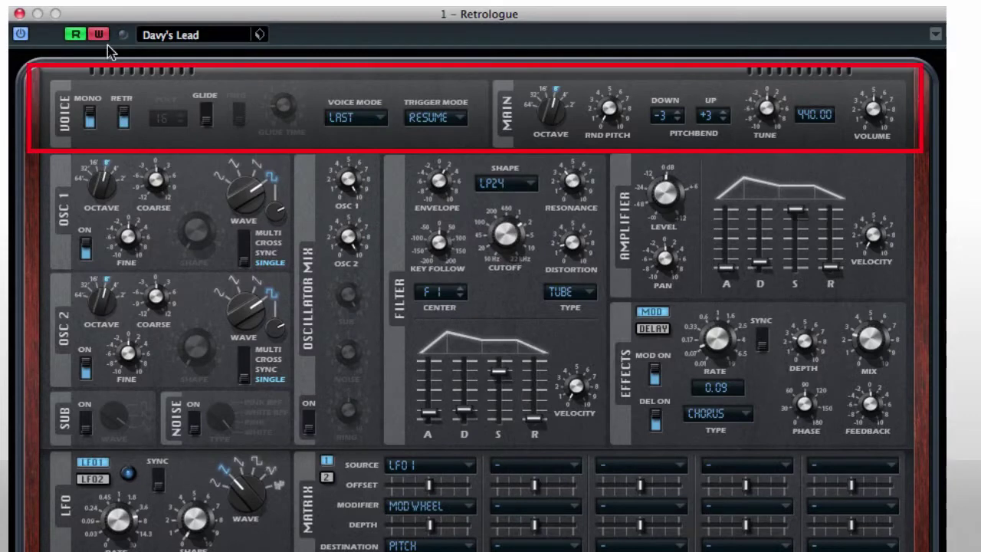
Step: Turn MONO off and GLIDE on, set OCTAVE to 4' and TUNE to 429.45 Hz
click(90, 118)
click(206, 115)
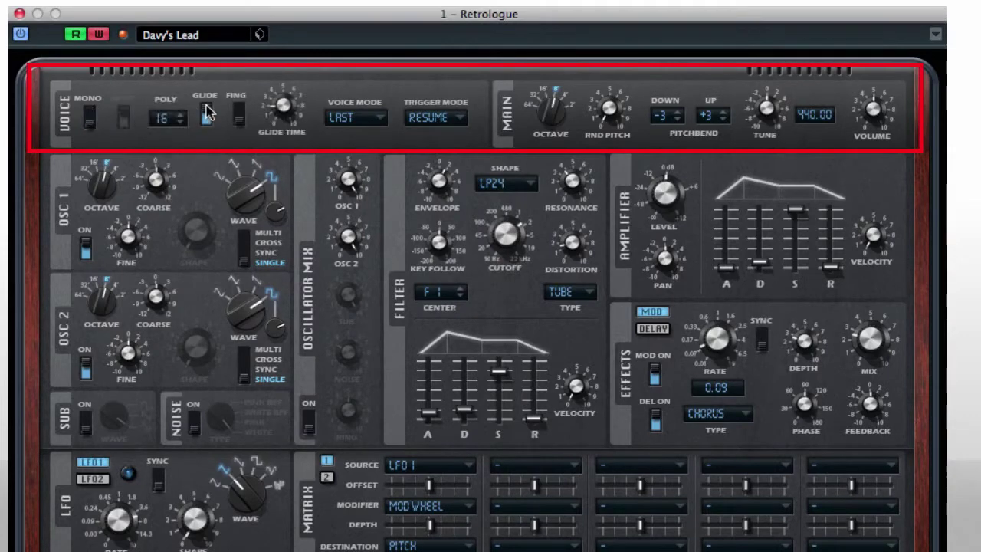
drag(547, 113, 554, 83)
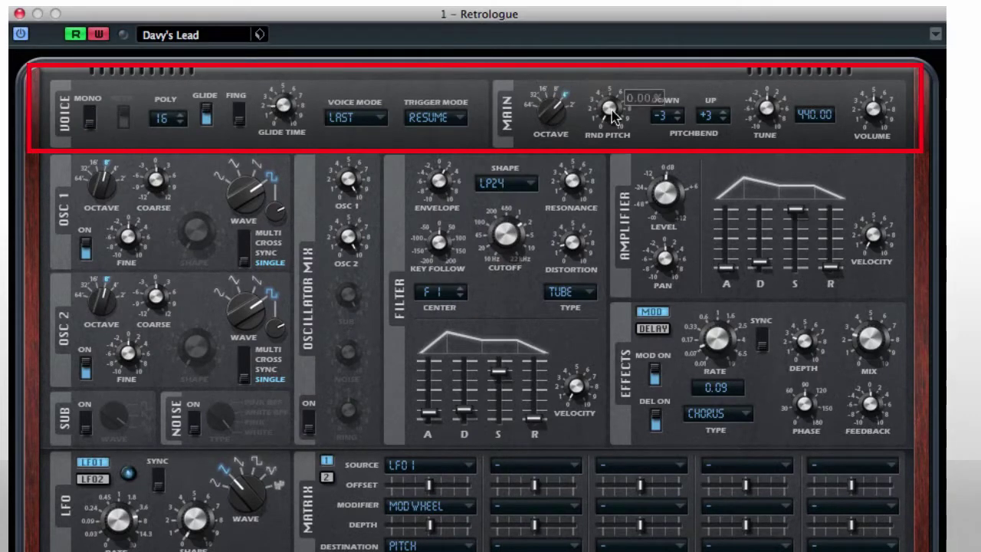
drag(766, 108, 761, 153)
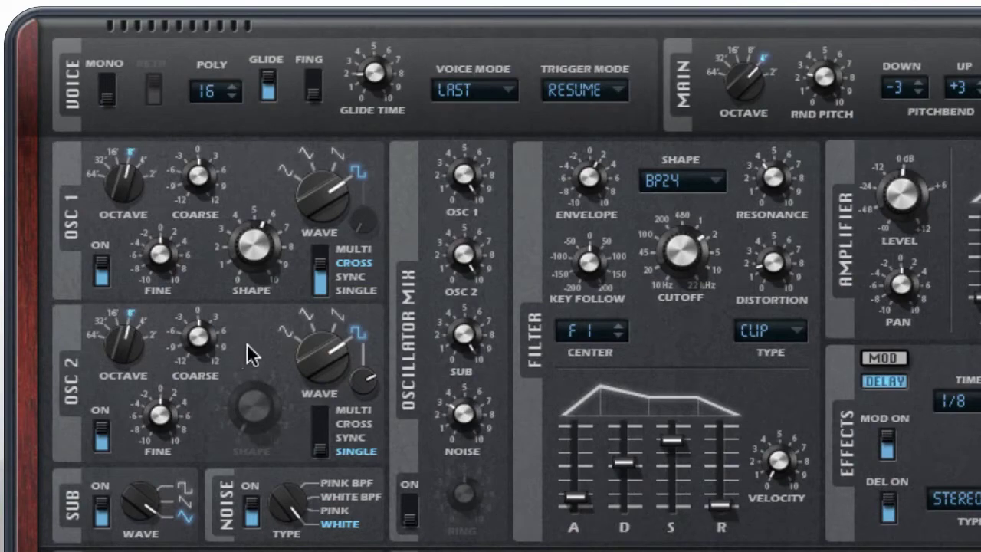
Step: Put OSC 1 in multi-oscillator mode with 10 oscillators and 36 cent detune
mouse_move(319, 261)
mouse_down()
mouse_move(317, 271)
mouse_move(319, 255)
mouse_up()
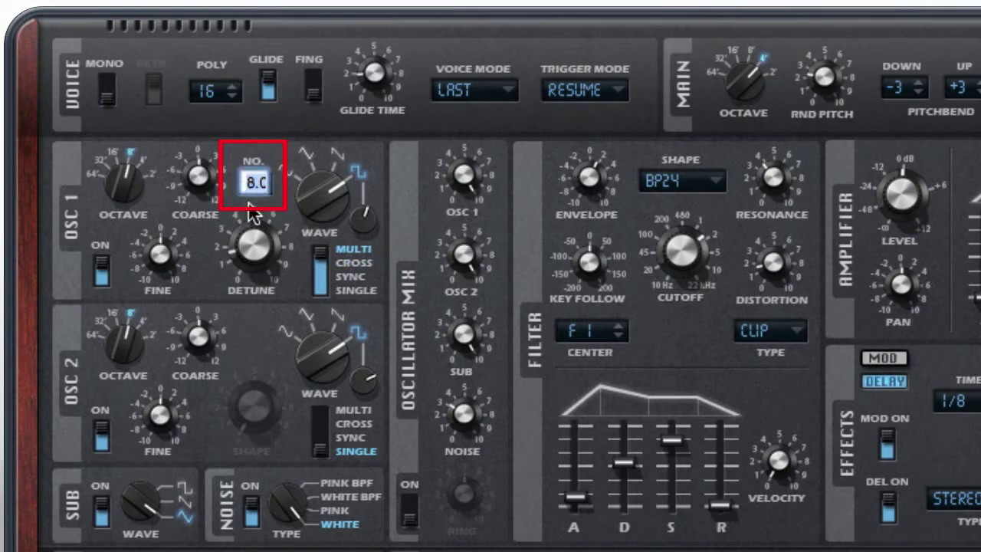
drag(252, 230, 232, 259)
text(10)
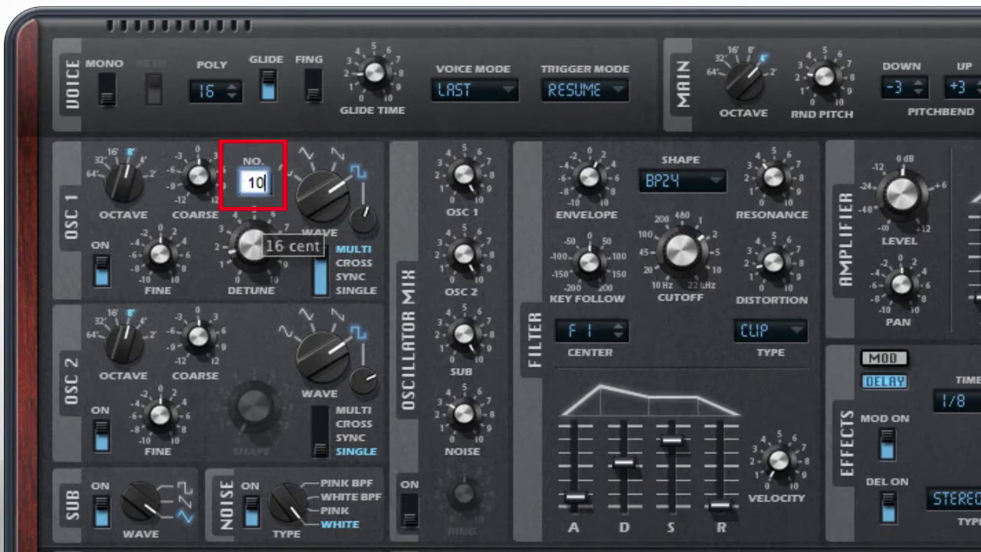
key(Return)
drag(235, 261, 323, 274)
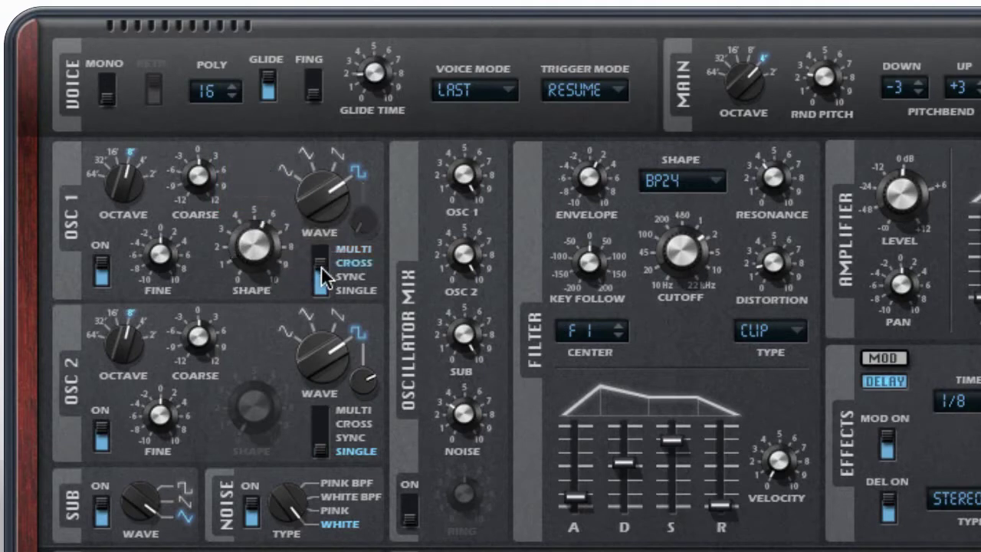
Step: Reshape OSC 1 to 61.1% shape, rebalance the OSC 2 mix level, and enable ring modulation
drag(258, 278, 240, 255)
drag(452, 247, 451, 316)
mouse_move(456, 345)
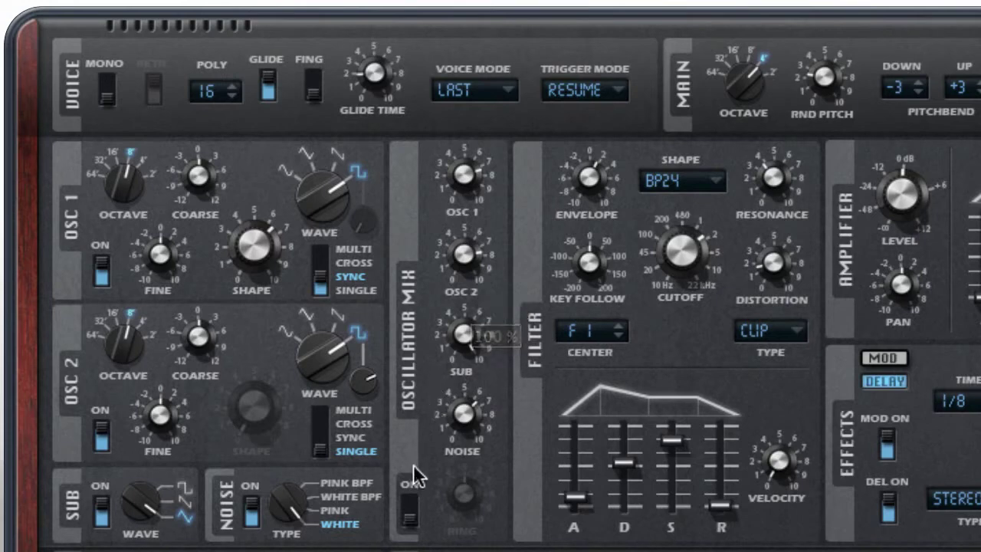
click(407, 499)
mouse_move(464, 506)
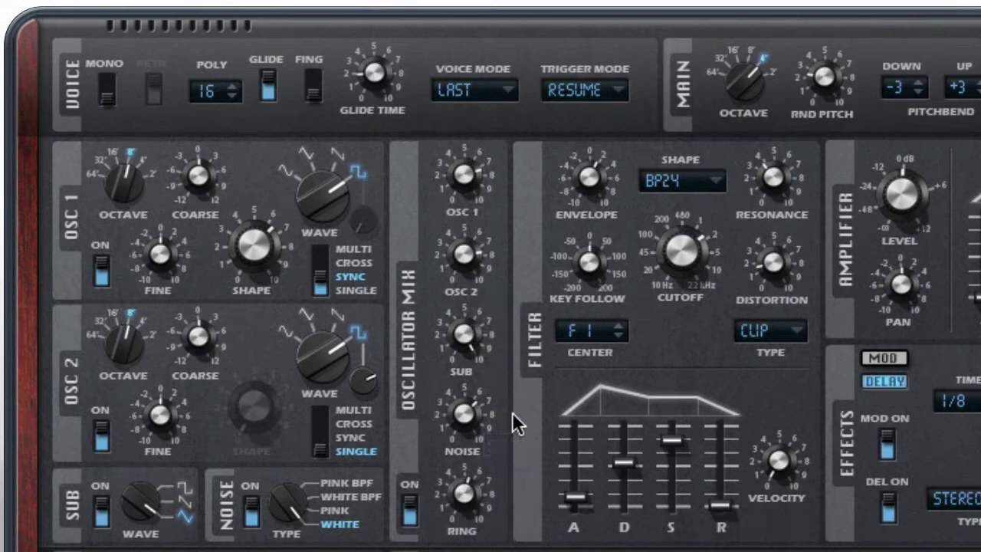
Step: Set the filter to HP12 with Tube distortion and lower envelope sustain to about 46%
click(720, 187)
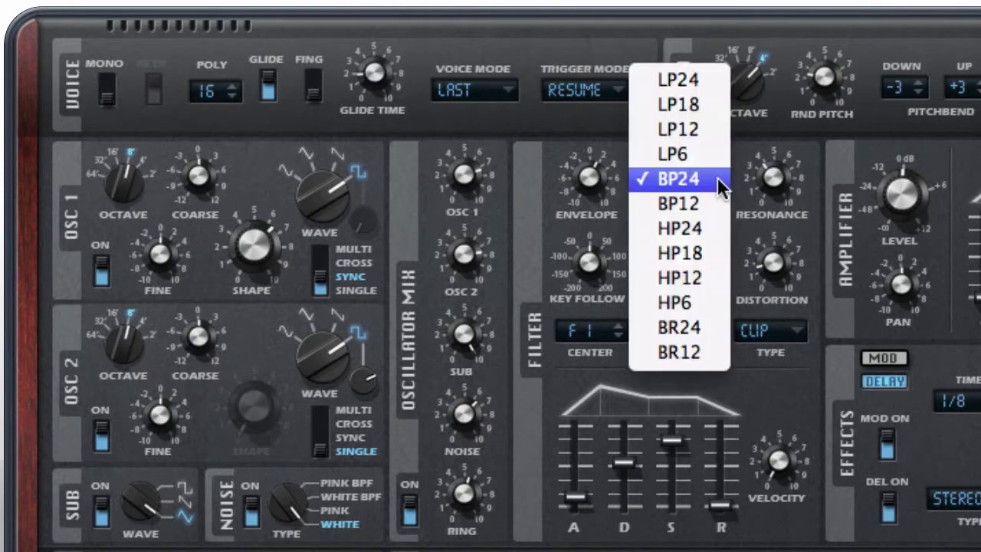
click(692, 276)
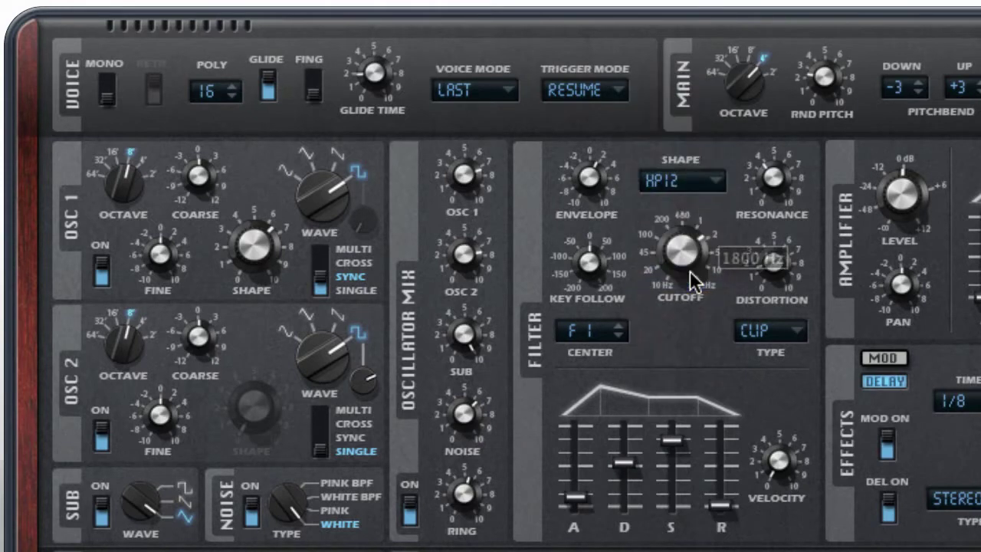
click(778, 336)
click(785, 305)
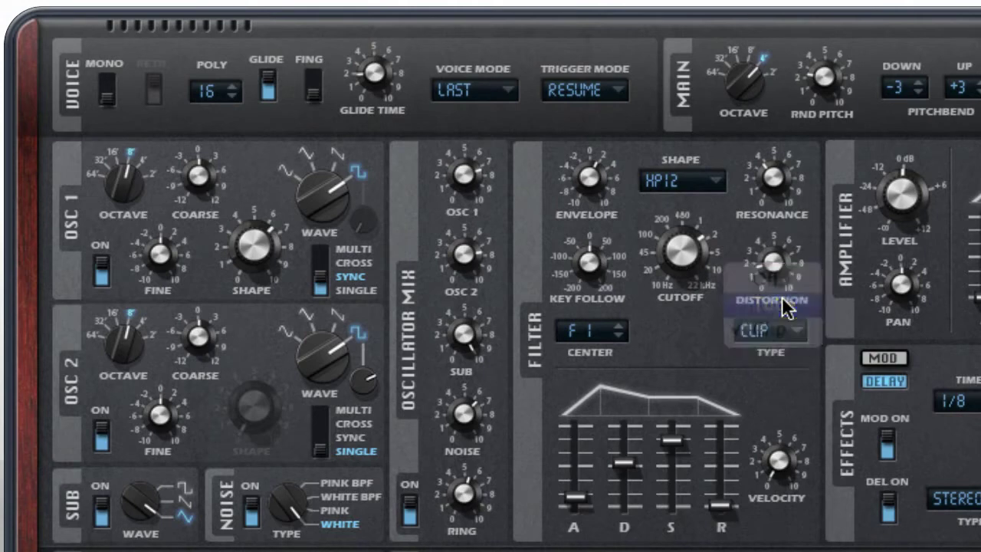
drag(670, 441, 665, 485)
Step: Switch the modulation effect type from Flanger to Chorus
drag(107, 348, 138, 345)
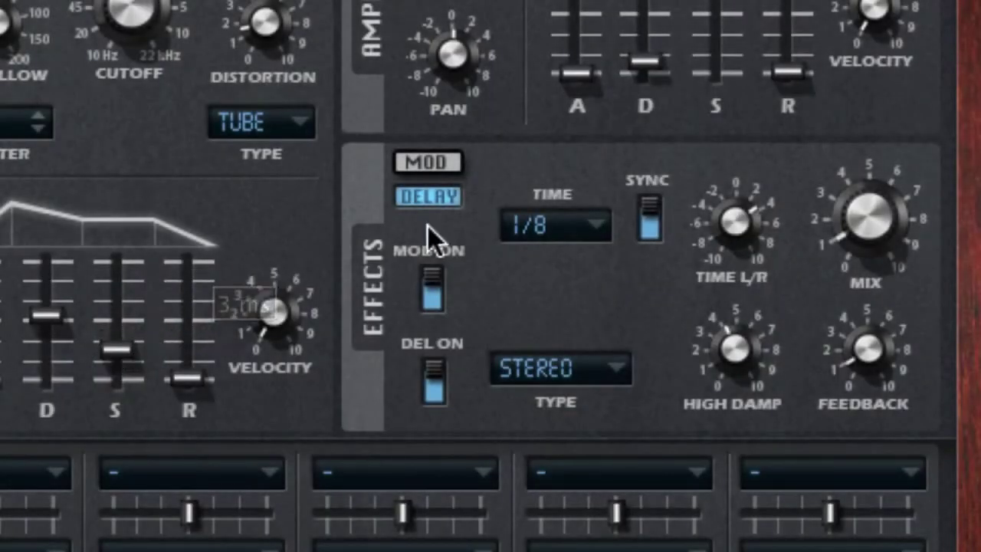
click(445, 167)
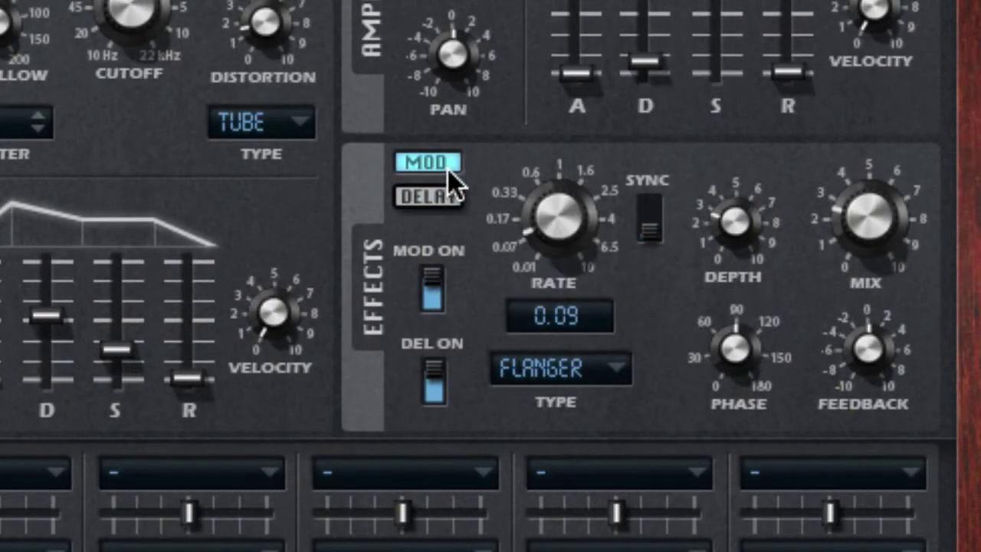
click(597, 365)
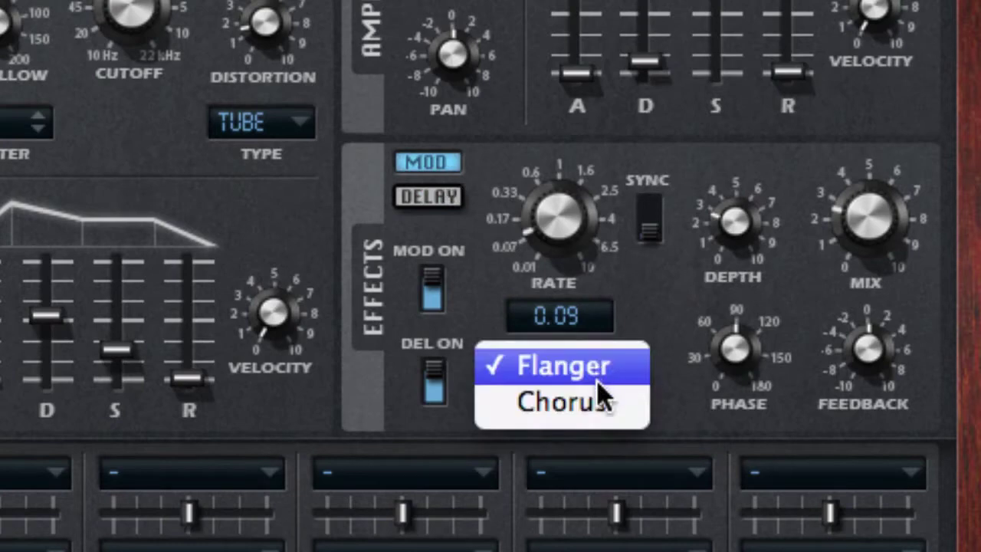
click(598, 401)
Step: Set the delay time to 1500.0 ms and turn its tempo sync off
click(435, 202)
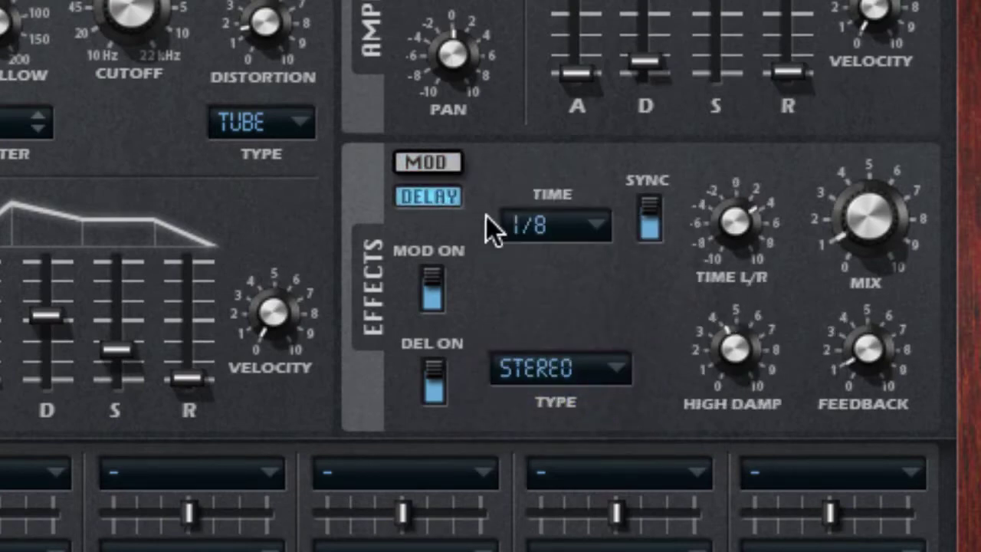
click(553, 224)
click(564, 191)
click(650, 224)
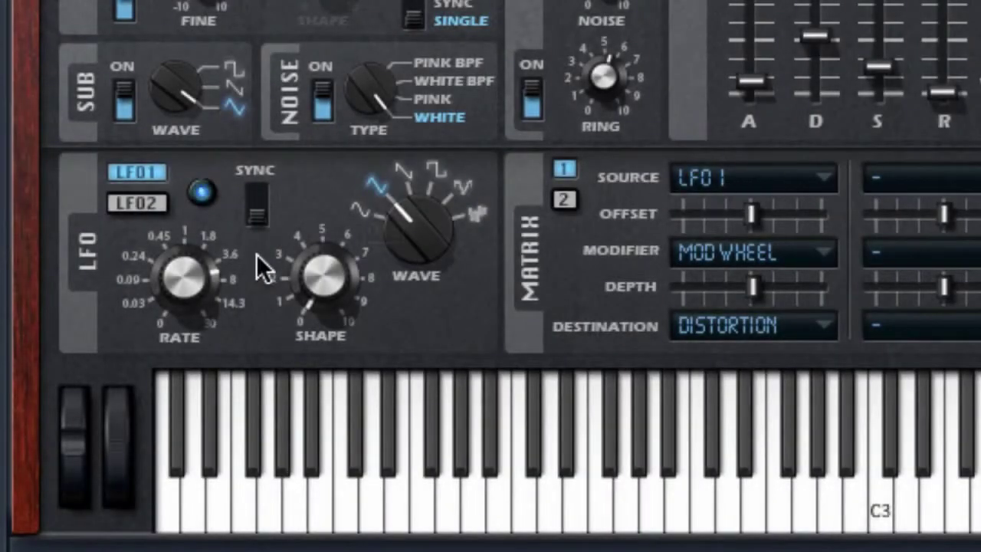
Step: Give LFO 2 a tempo-synced saw wave and route matrix slot 1 to Cutoff
click(154, 205)
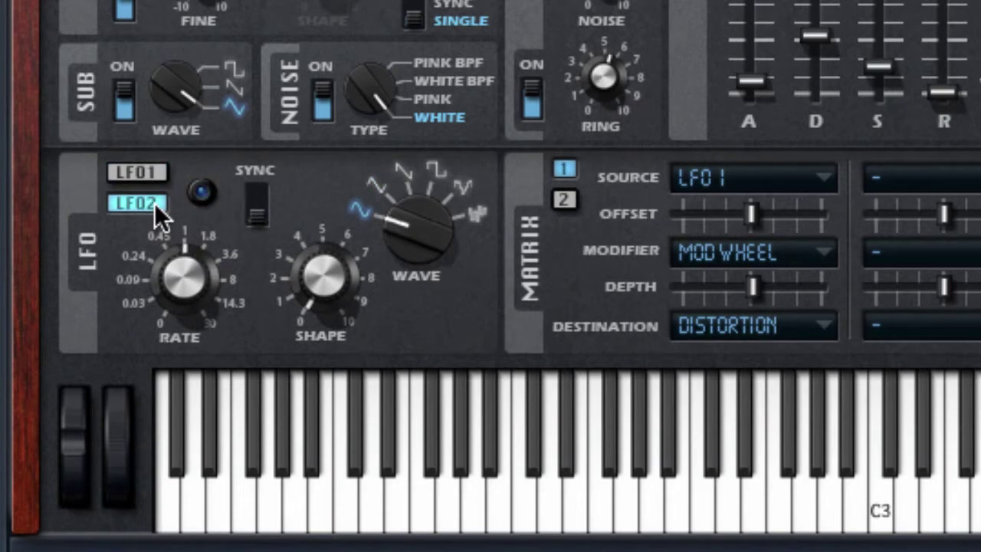
drag(396, 216, 419, 134)
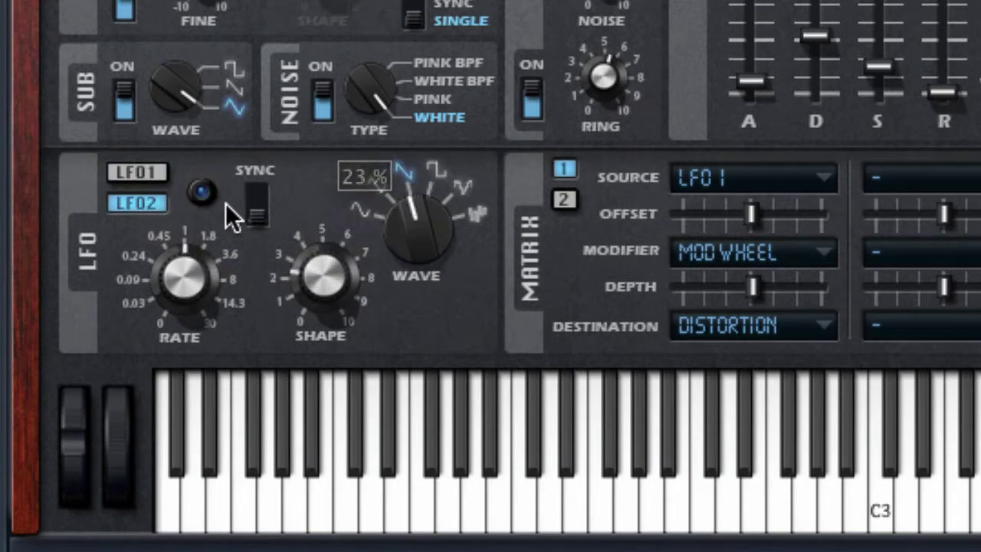
click(246, 196)
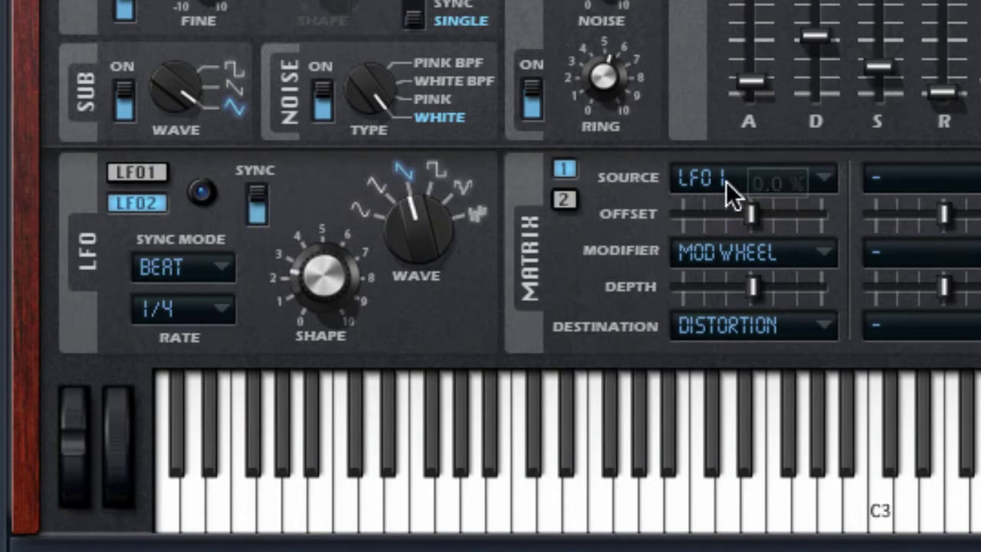
click(809, 328)
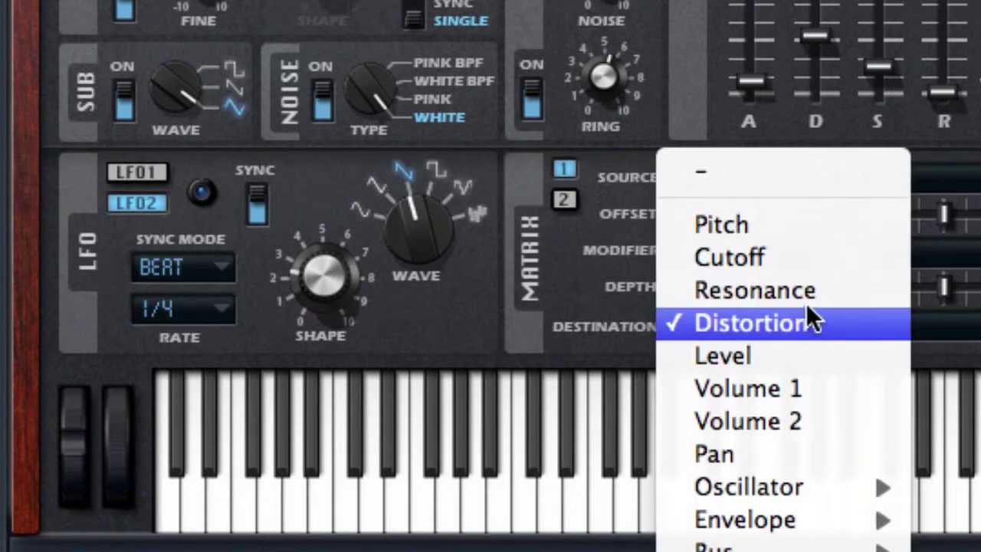
click(814, 264)
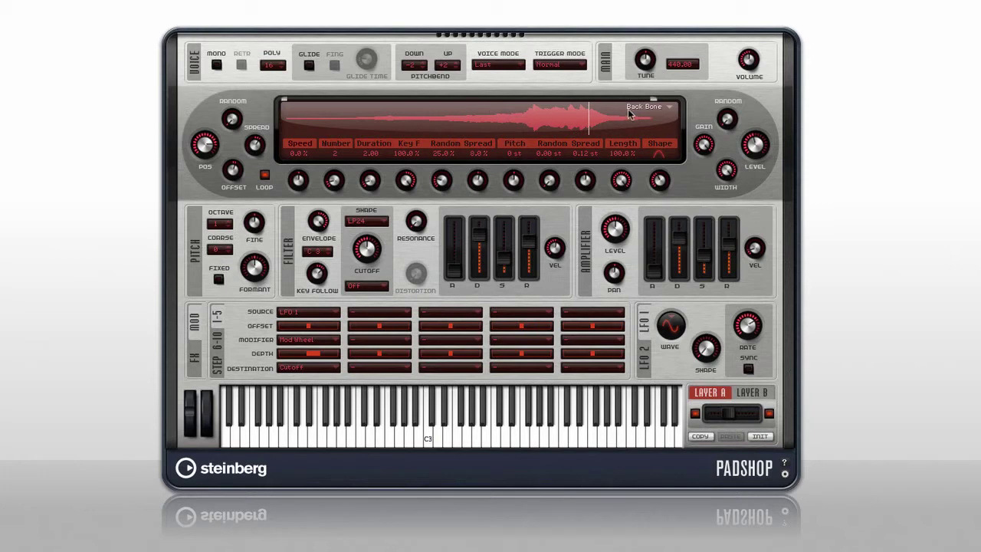
Step: Replace Back Bone with the Bell sample from 03 Instruments and play a note
click(669, 108)
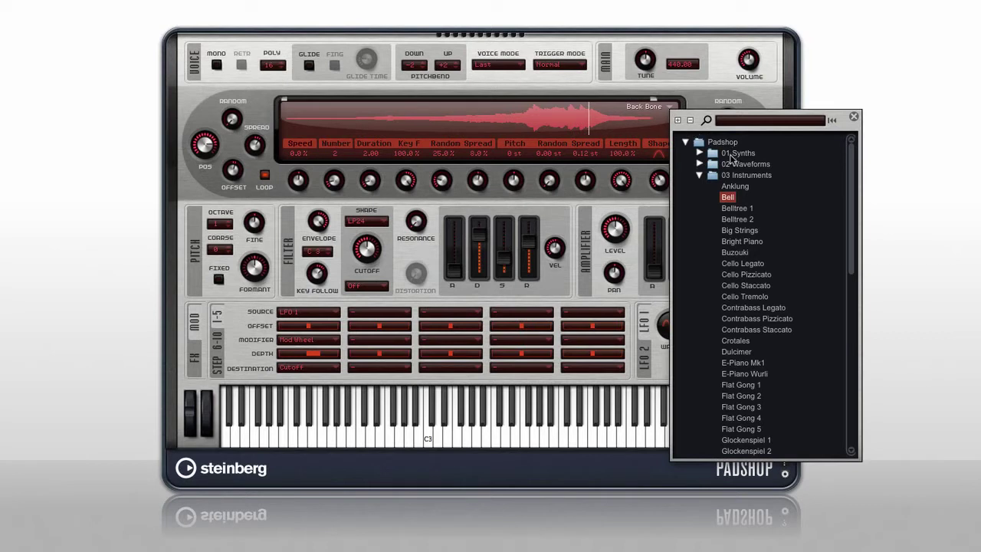
double_click(727, 197)
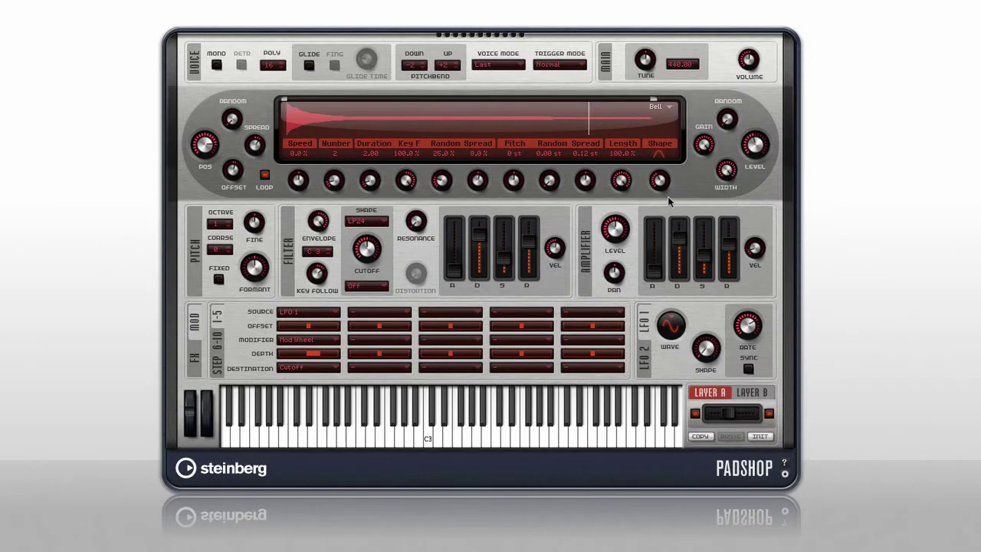
click(464, 441)
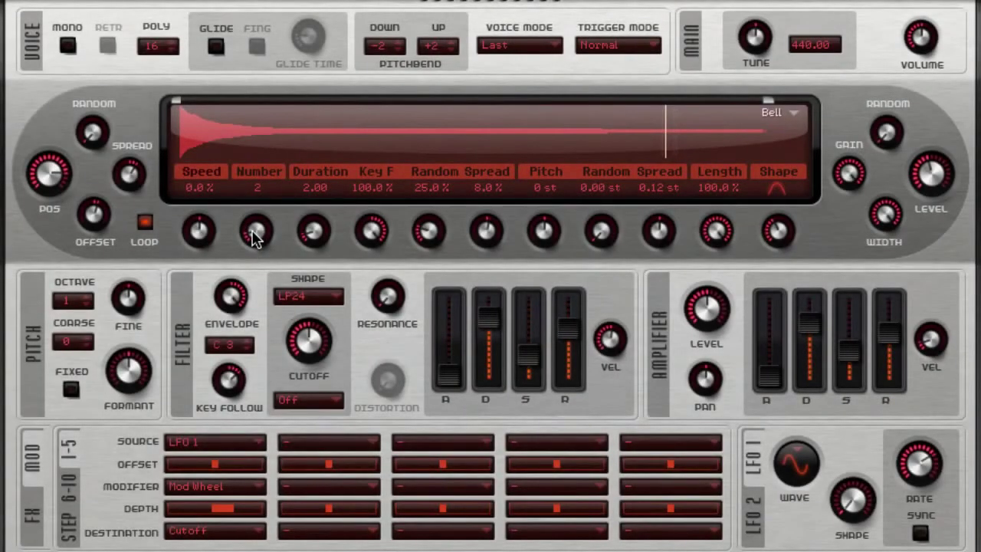
Step: Raise grain Number from 2 to 8, lengthen Duration, and set position Spread to 100%
drag(254, 230, 257, 38)
drag(311, 234, 301, 128)
drag(477, 165, 472, 52)
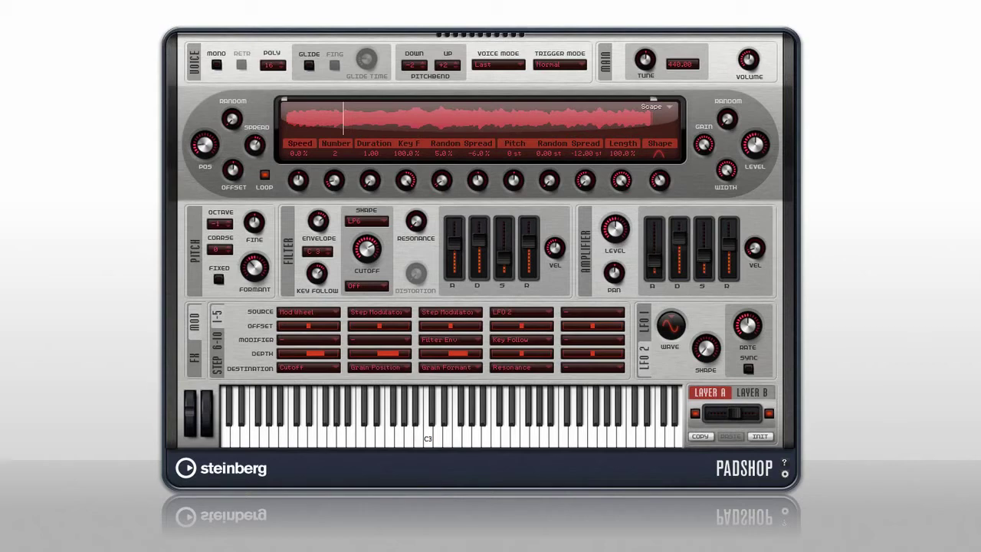
Step: Set the grain spread to 15% and change the filter shape from LP6 to HP12
mouse_move(476, 181)
mouse_down()
mouse_move(477, 218)
mouse_move(484, 161)
mouse_move(483, 175)
mouse_up()
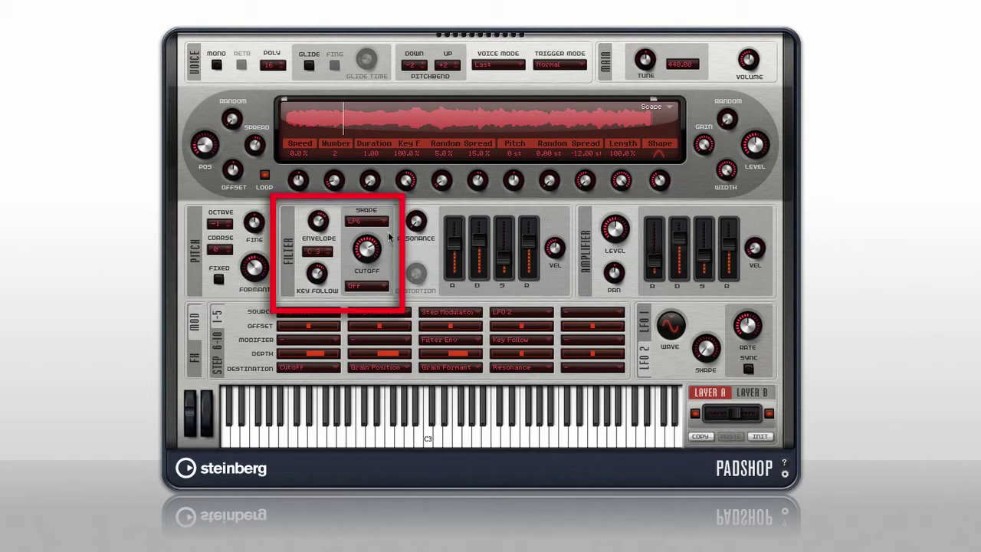
click(383, 221)
click(362, 283)
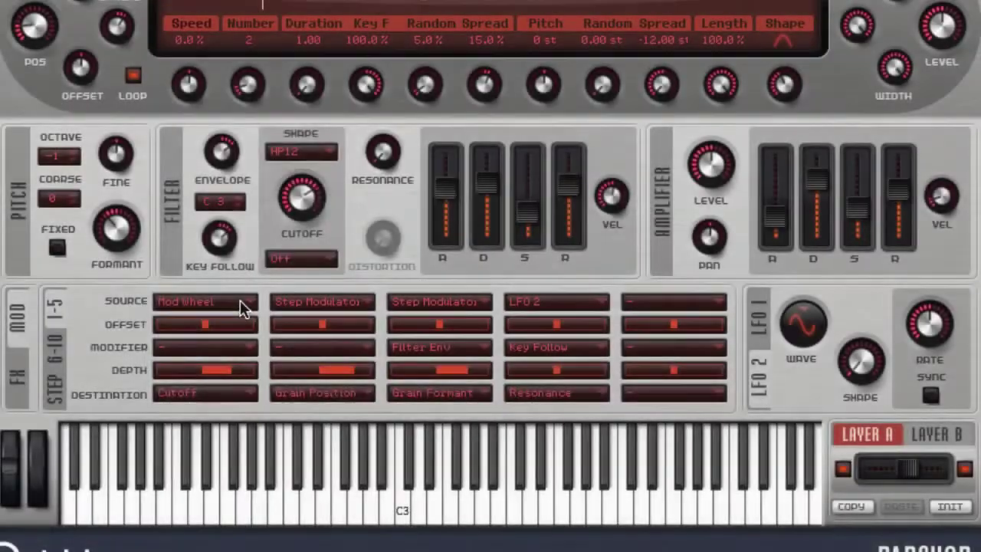
Step: Make LFO 2 a saw wave and route it through slot 1 to Distortion
click(243, 307)
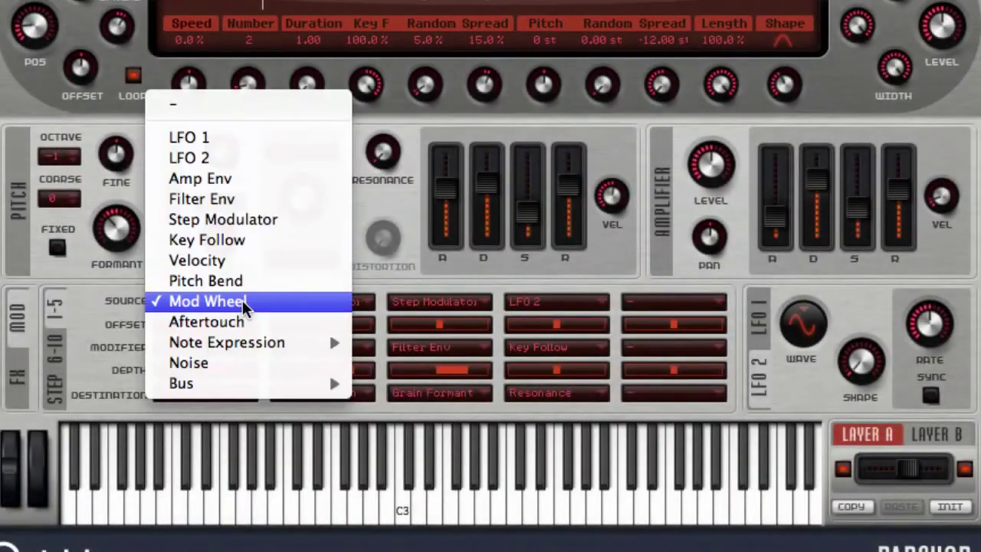
click(247, 160)
click(754, 366)
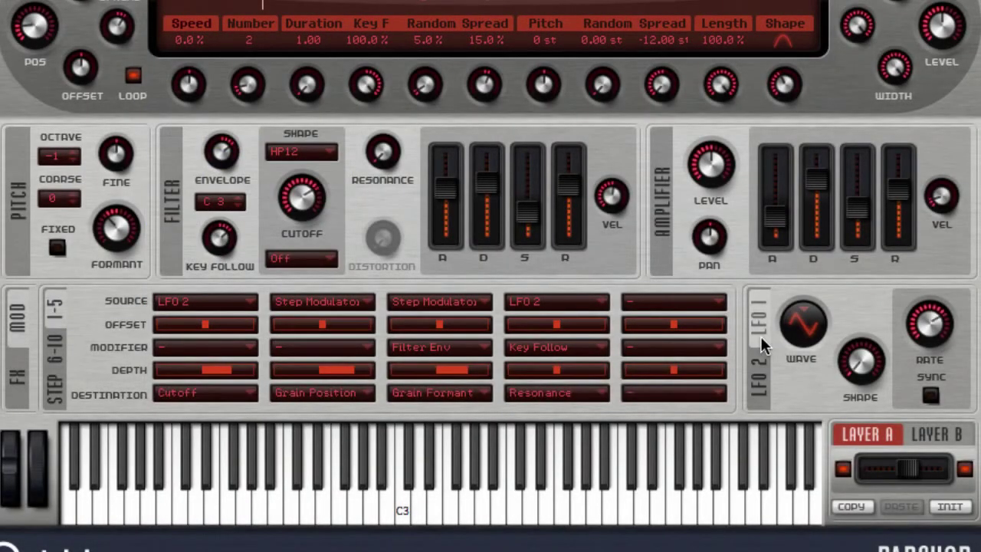
click(792, 323)
click(794, 366)
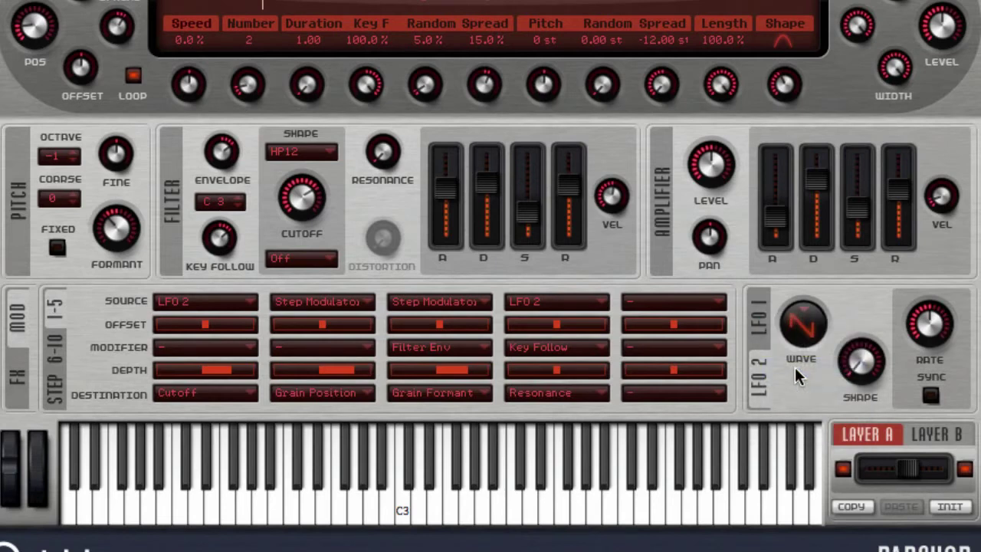
click(247, 392)
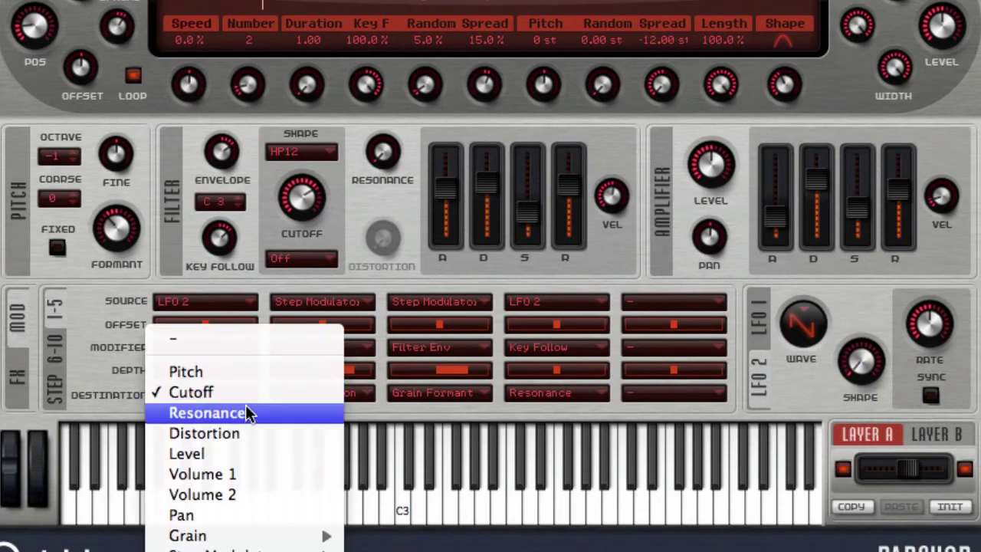
click(249, 434)
Step: Send slot 2 to Level at 77.5% offset with LFO 2 modifier, then show slots 6–10
click(317, 395)
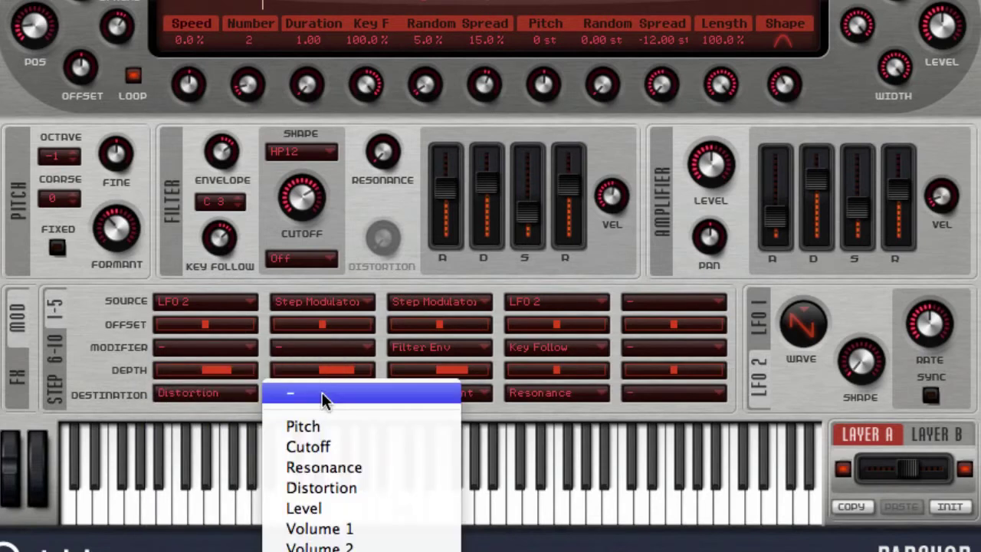
click(368, 511)
drag(357, 335, 357, 331)
click(360, 345)
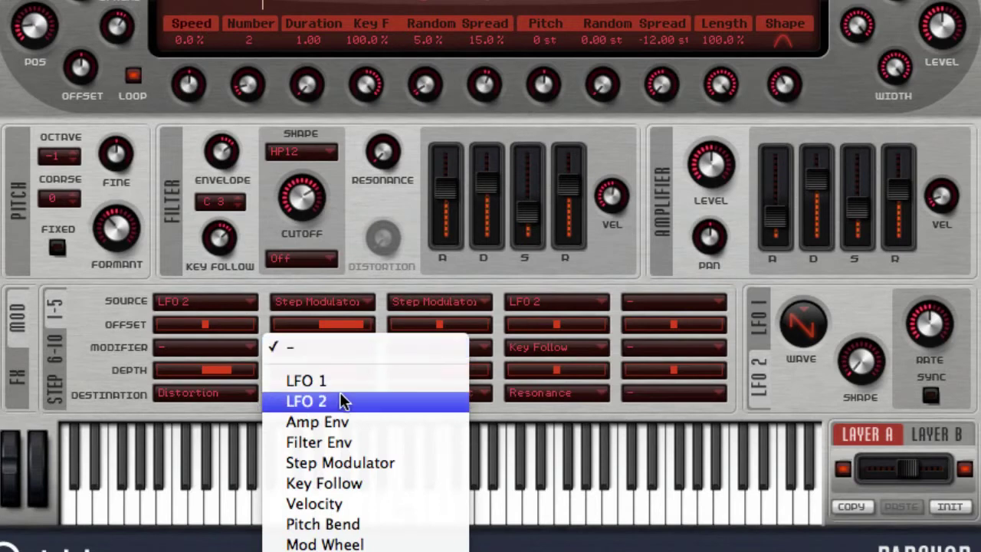
click(337, 402)
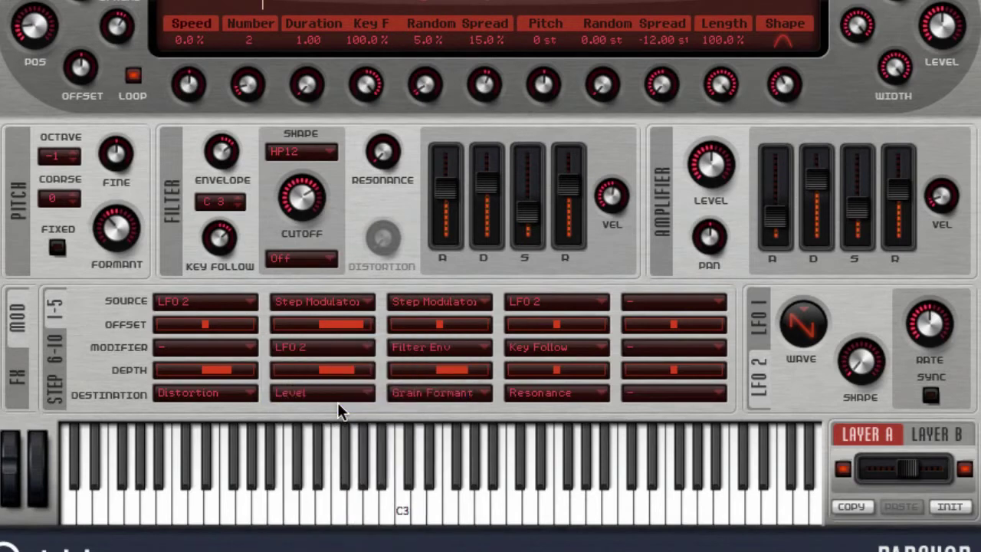
click(55, 345)
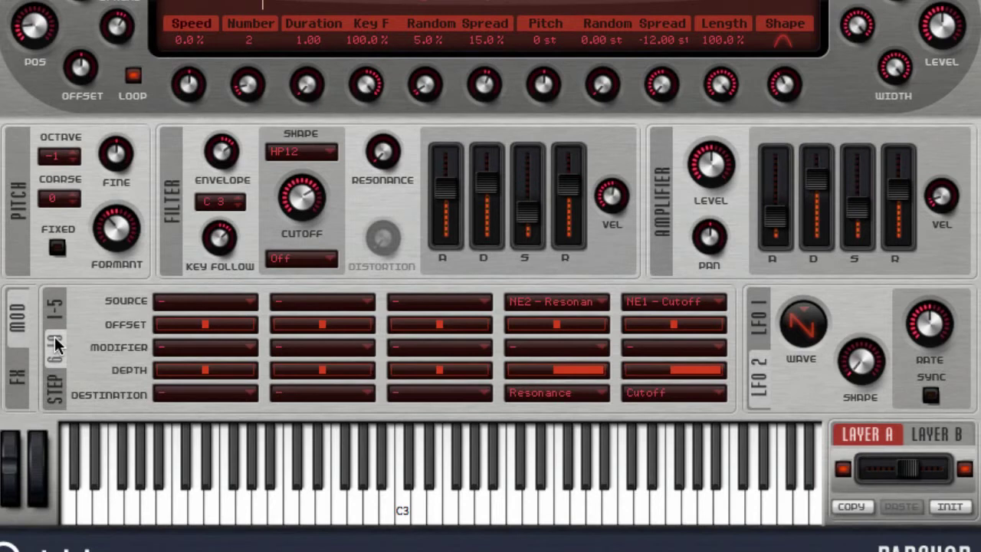
Step: Set the step modulator to 22 steps, turn off its tempo Sync, and raise step 6
click(56, 387)
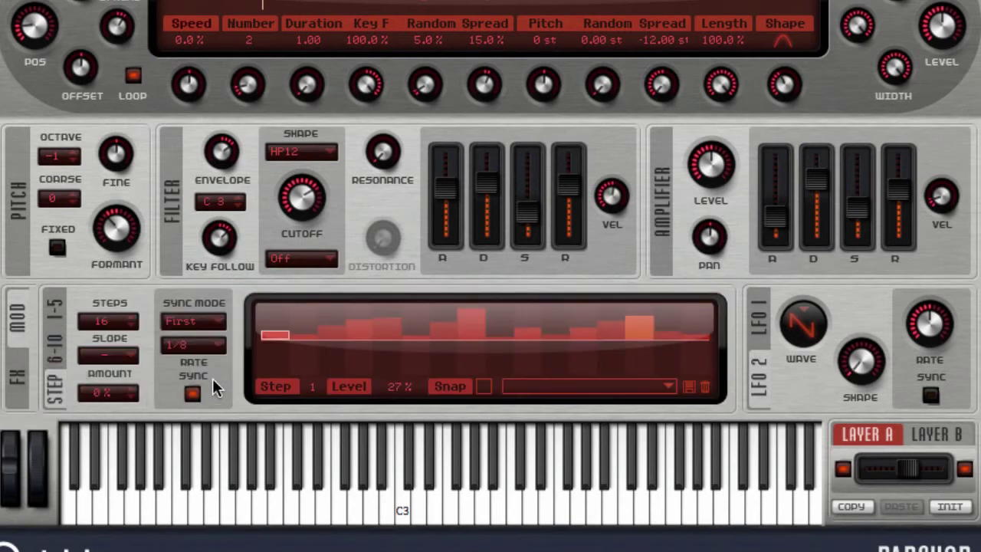
scroll(130, 318, up, 3)
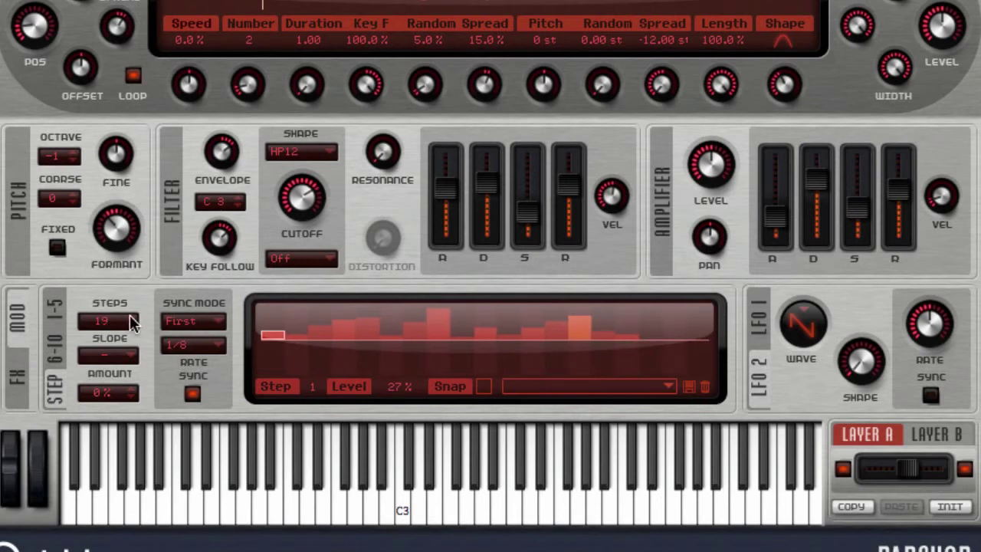
scroll(130, 315, up, 3)
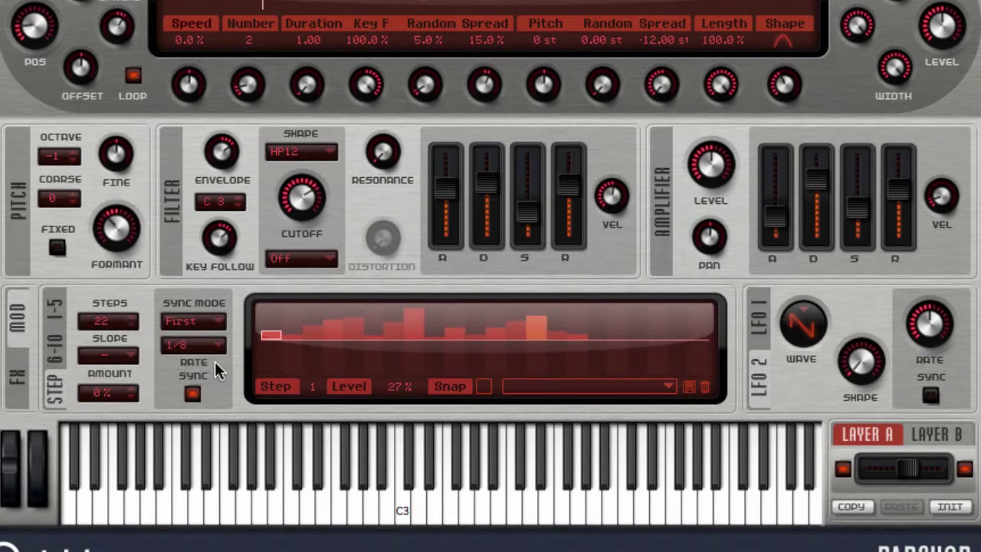
click(192, 395)
mouse_move(285, 340)
mouse_down()
mouse_move(379, 314)
mouse_move(657, 342)
mouse_move(645, 393)
mouse_up()
Step: Load the Common 1_23 step pattern and bring up the chorus and delay effects
click(657, 389)
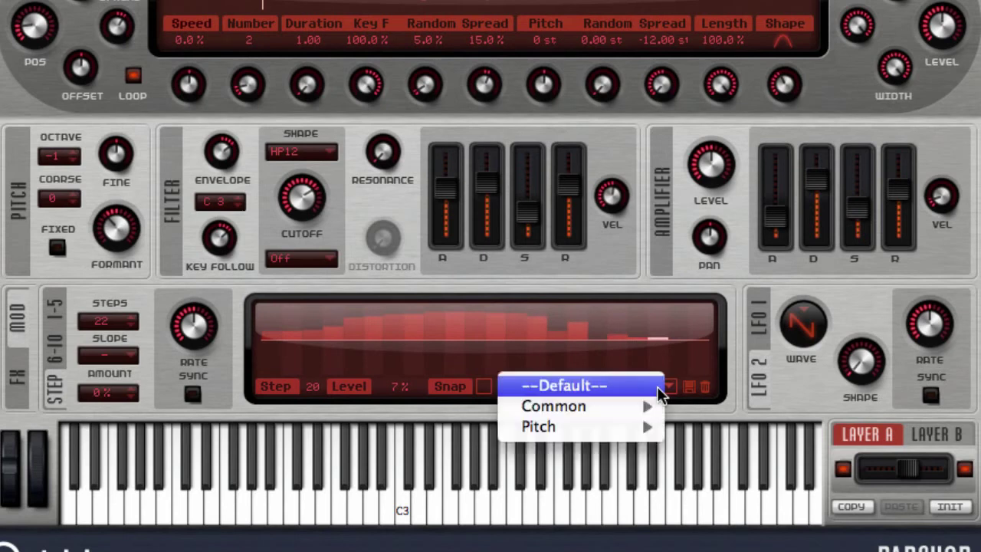
mouse_move(650, 406)
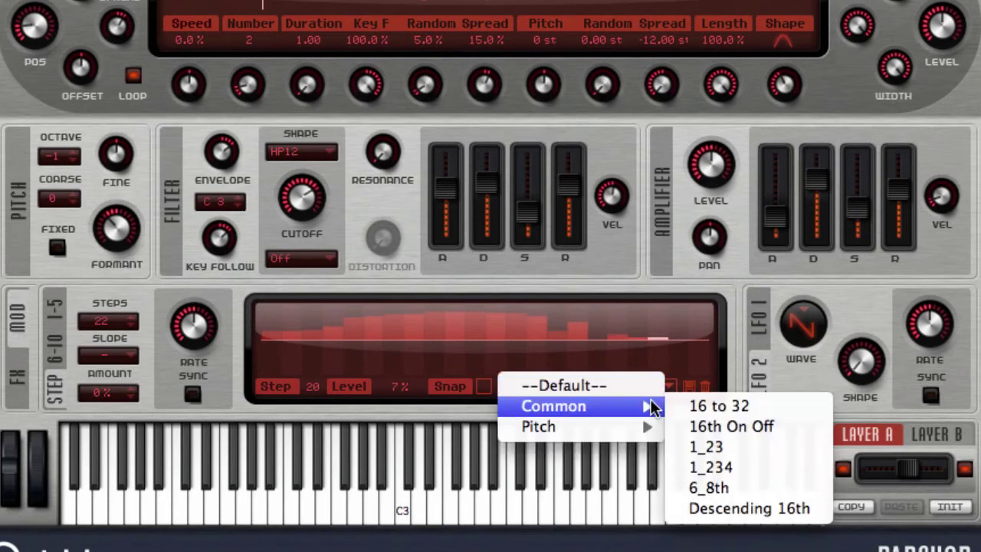
click(725, 444)
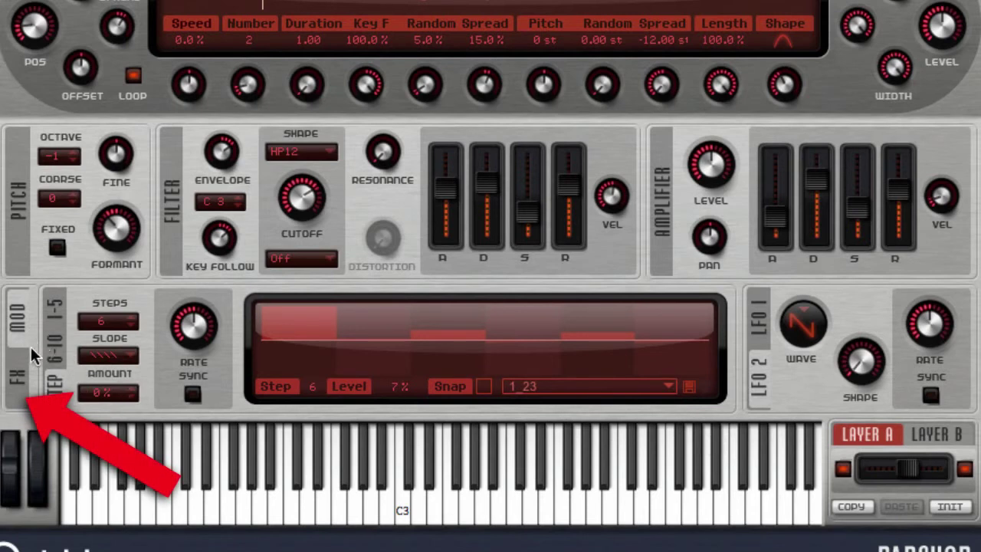
click(17, 374)
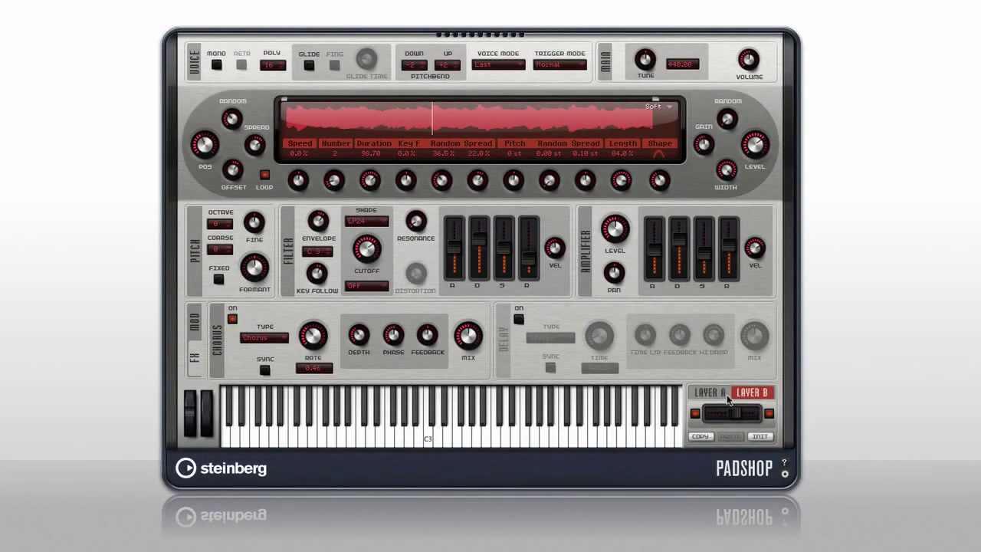
Step: Check Layer B and Layer A, then drag the layer balance from A24 to A59
click(739, 394)
click(709, 393)
mouse_move(732, 415)
mouse_move(732, 415)
mouse_down()
mouse_move(724, 420)
mouse_move(749, 417)
mouse_up()
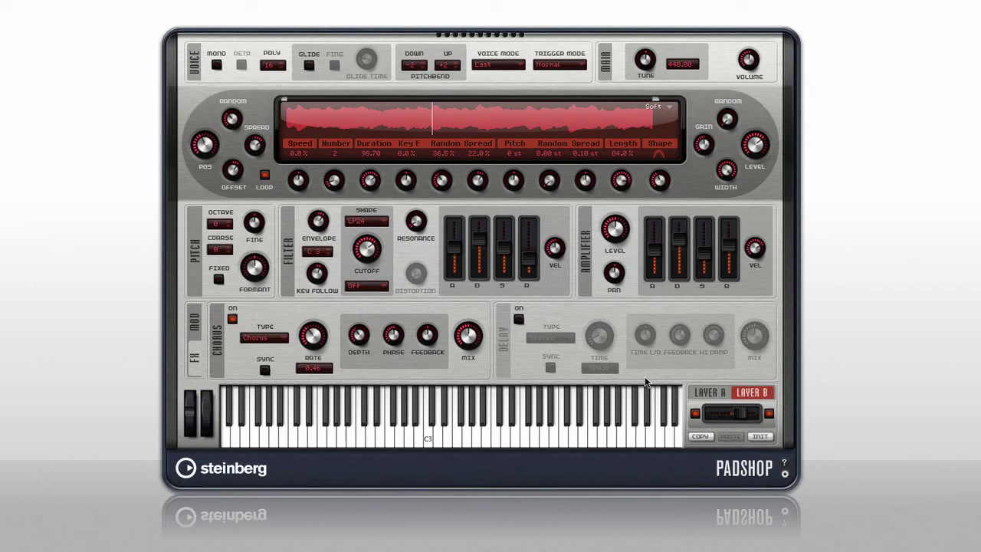